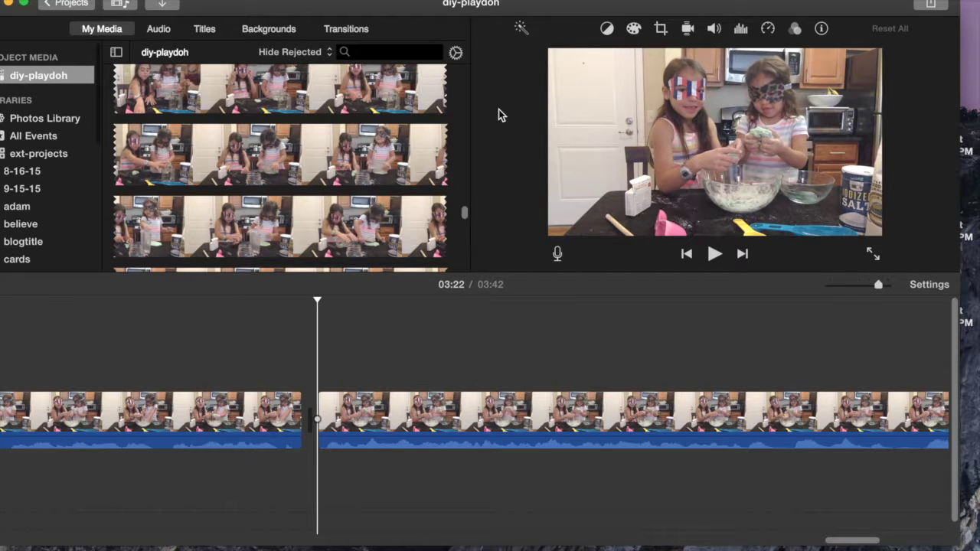
Step: Show the kitchen clip's crop styles (Fit, Crop to Fill, Ken Burns), then close them, leaving Fit
left_click(660, 28)
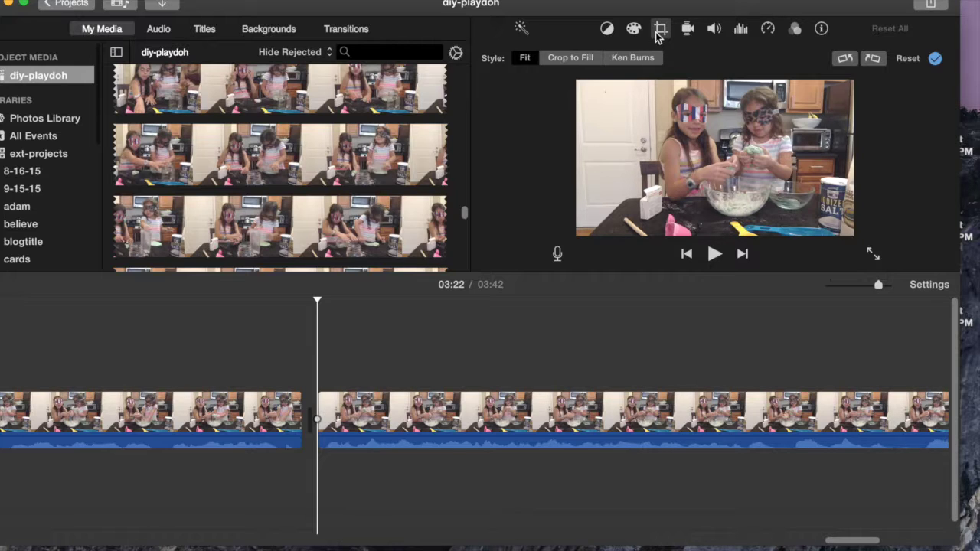
left_click(658, 30)
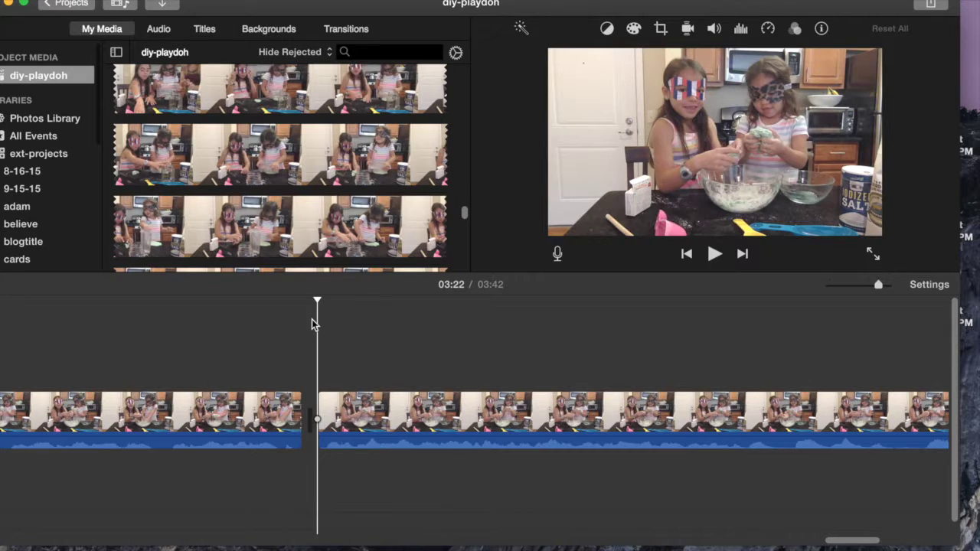
Step: Apply Crop to Fill to the second kitchen clip, framing the crop tightly on the two girls
left_click(355, 410)
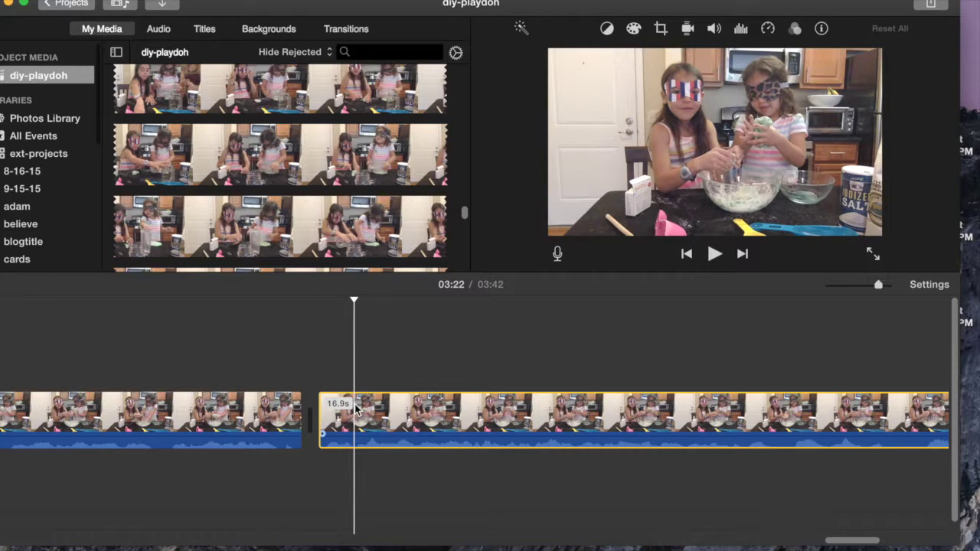
left_click(661, 31)
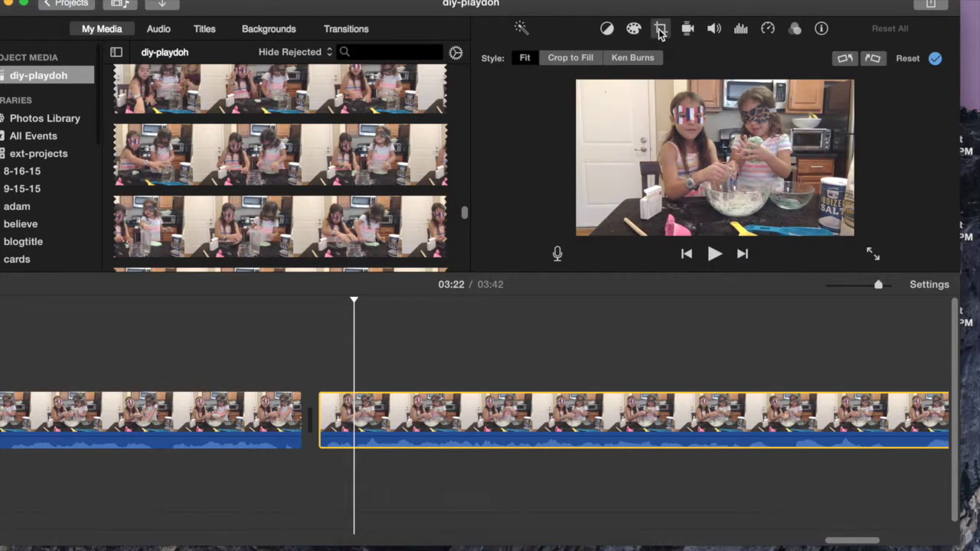
left_click(567, 58)
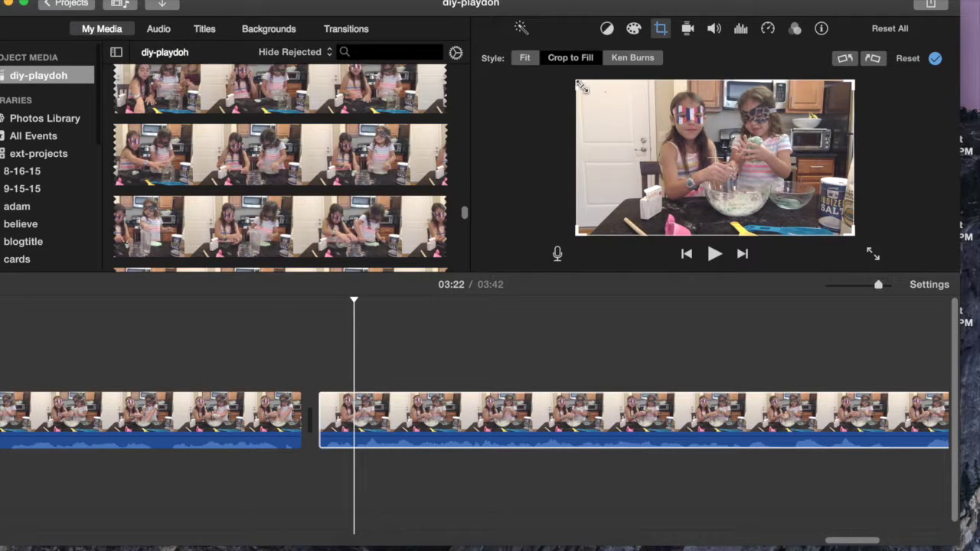
left_click_drag(576, 79, 653, 143)
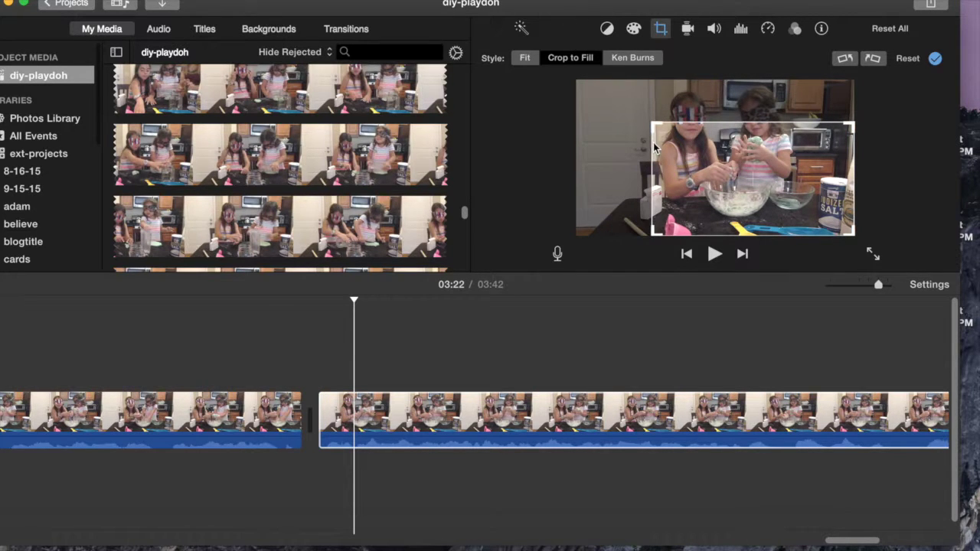
left_click_drag(758, 195, 741, 151)
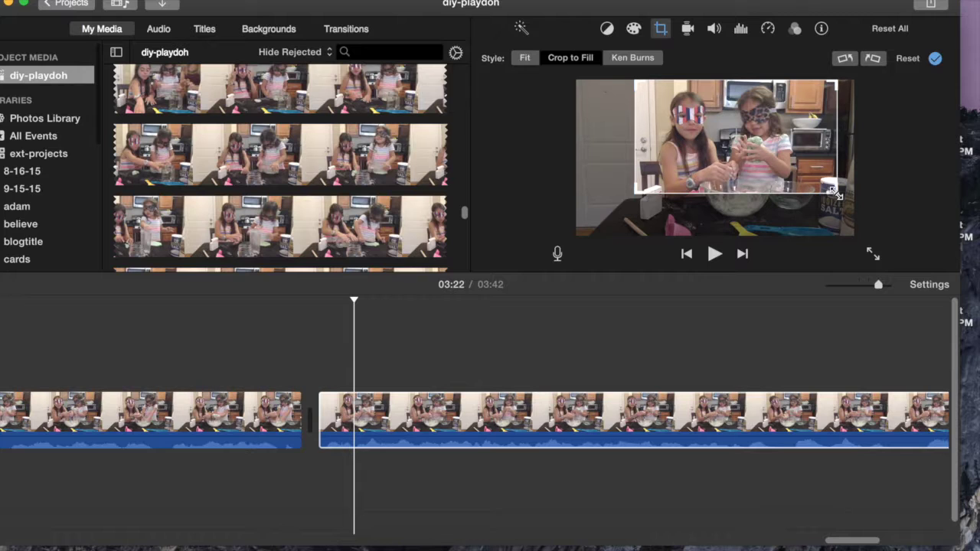
left_click_drag(835, 193, 806, 175)
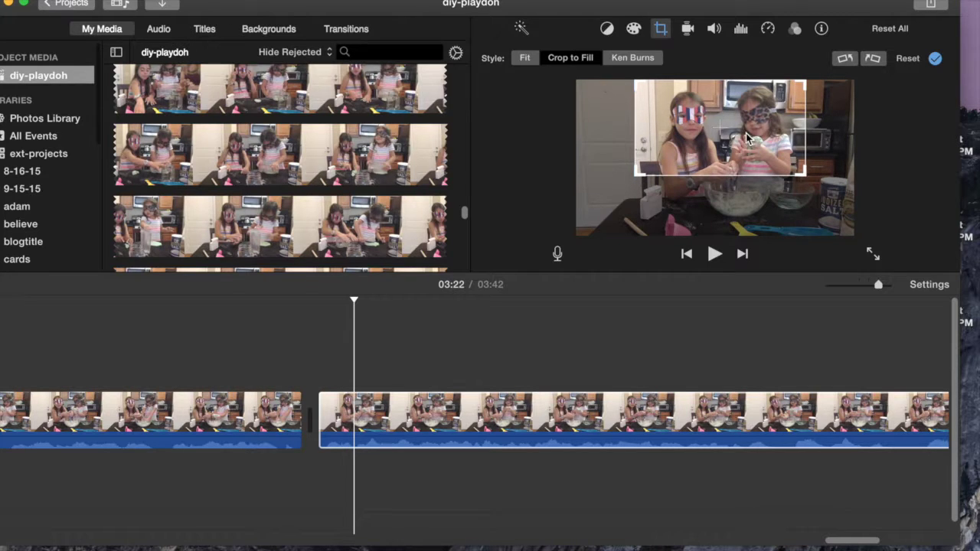
left_click_drag(749, 138, 754, 138)
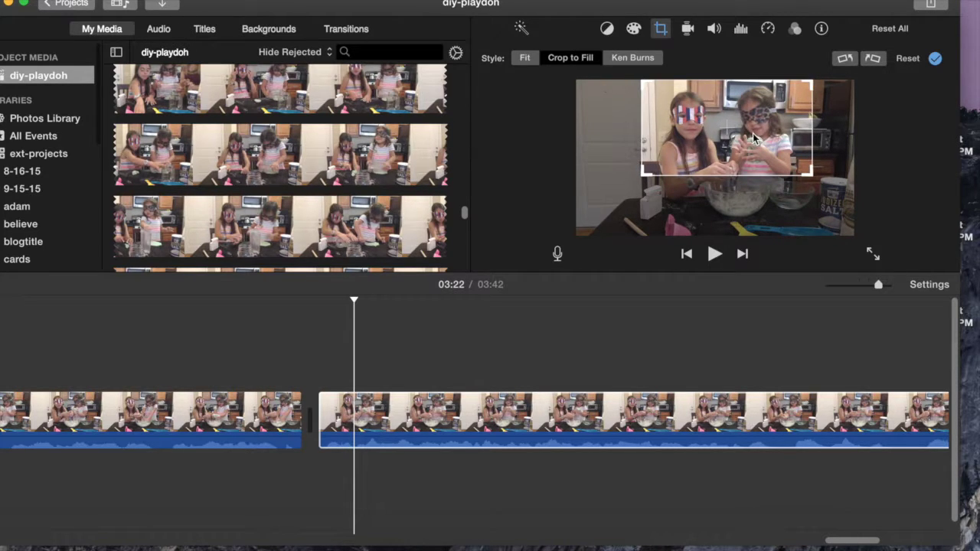
left_click(322, 340)
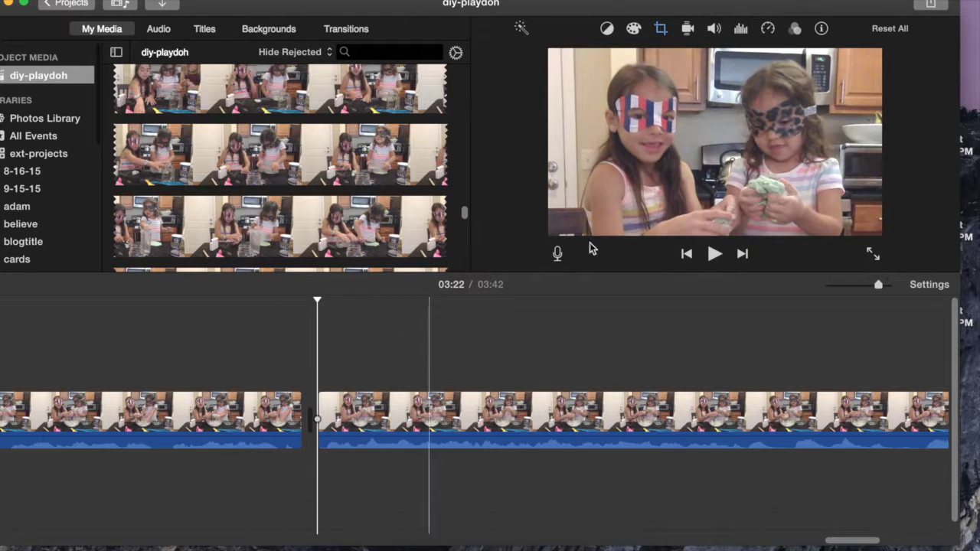
Step: Play back the cropped clip, then select it at 03:25
left_click(714, 255)
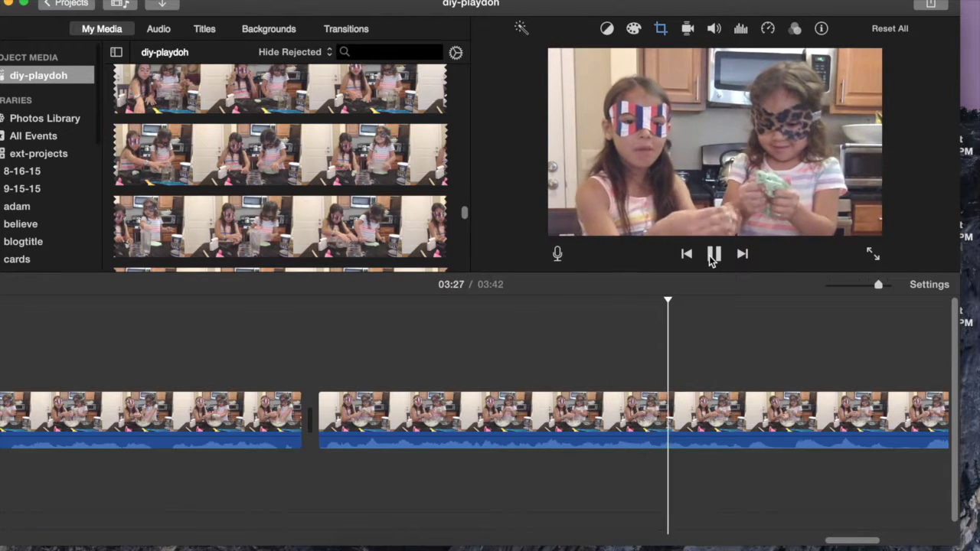
left_click(713, 259)
left_click(546, 420)
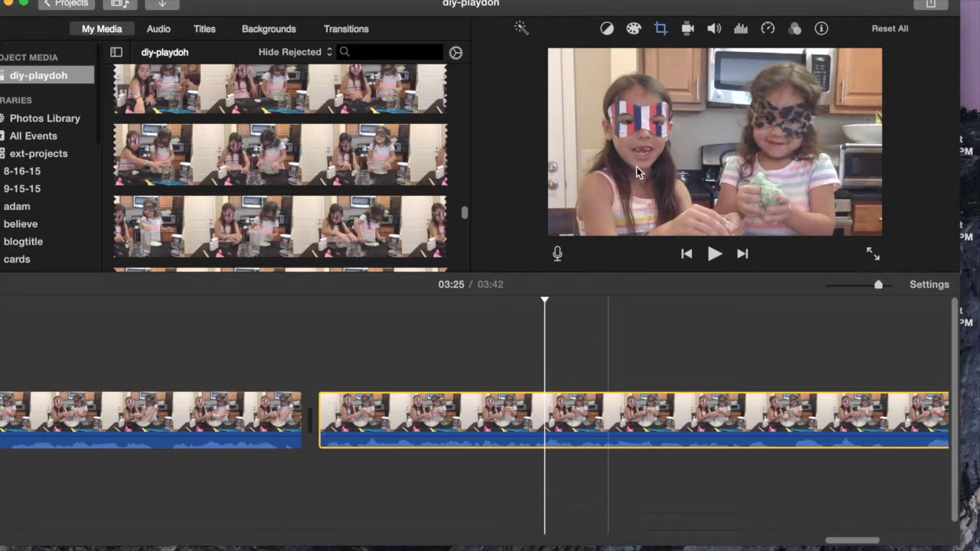
left_click(580, 422)
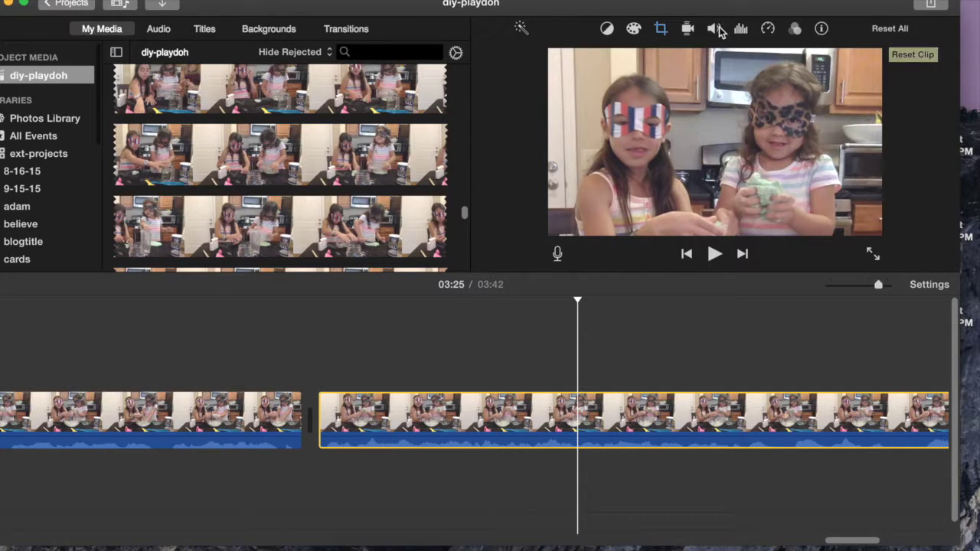
Step: Reset the clip's crop style to Fit and replay it from 03:22
left_click(661, 31)
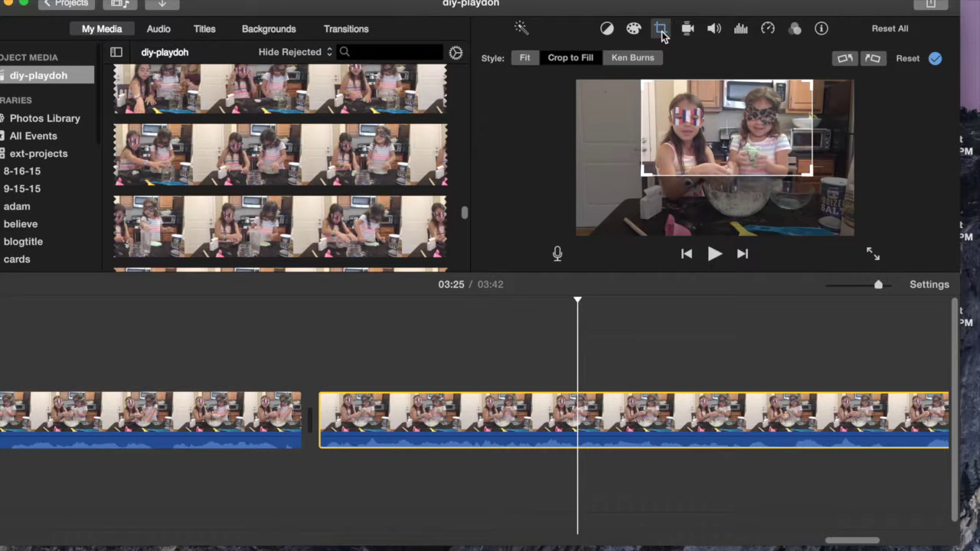
left_click(526, 59)
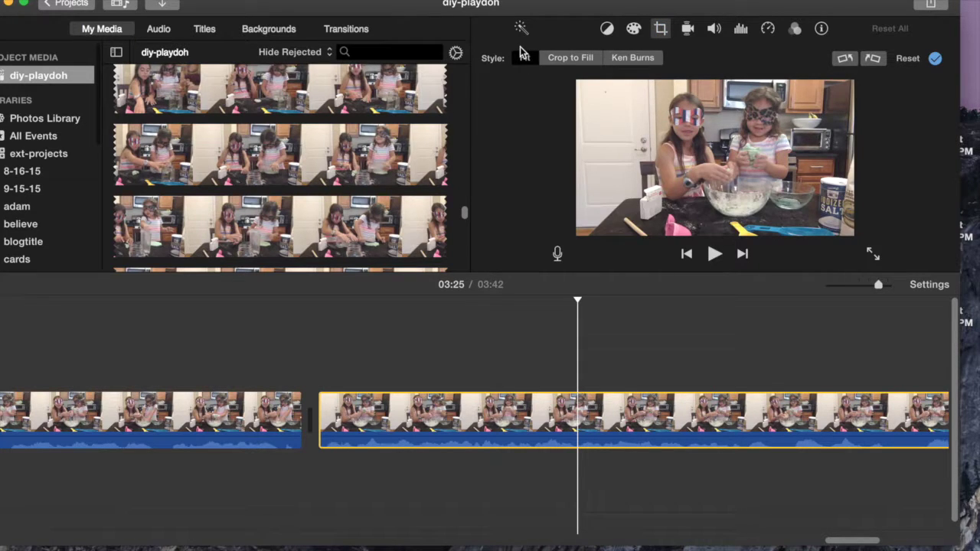
left_click(338, 335)
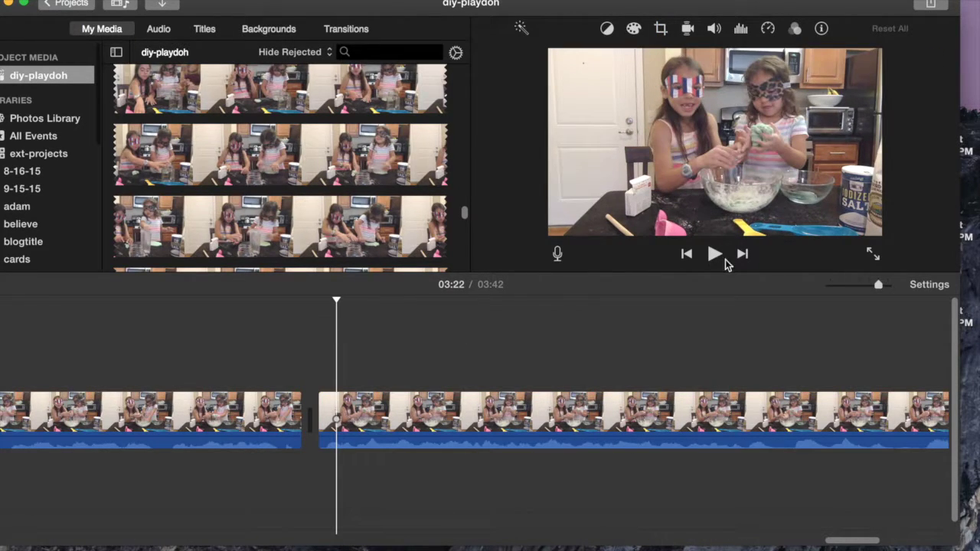
left_click(714, 255)
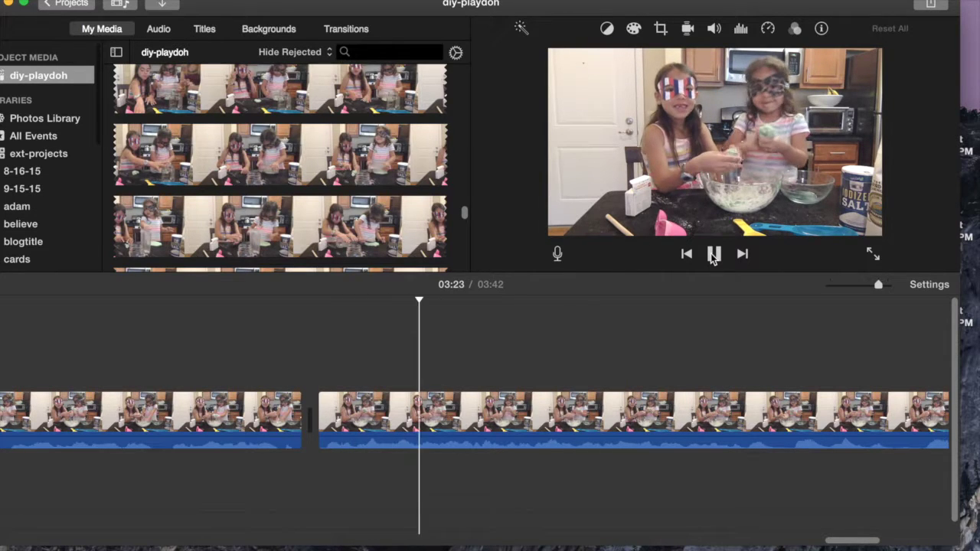
left_click(713, 255)
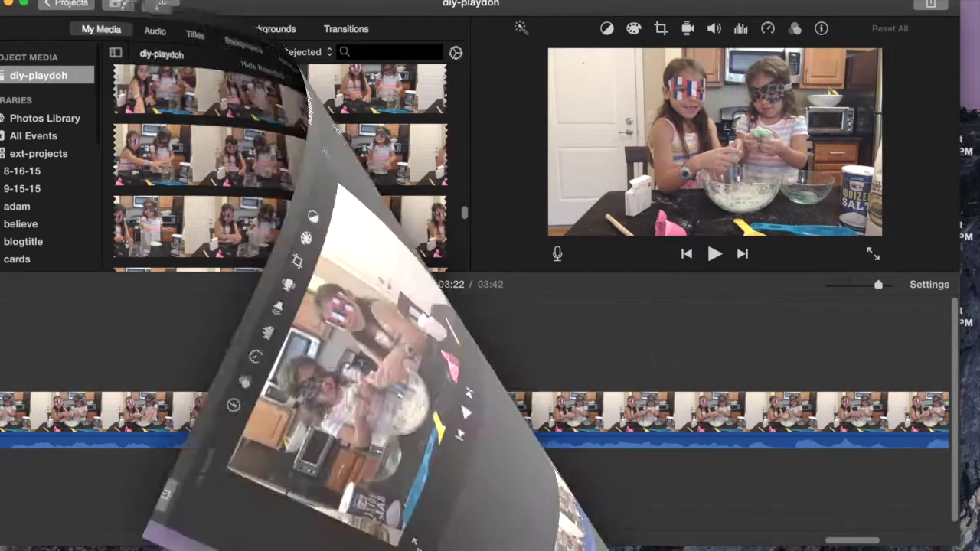
left_click(319, 357)
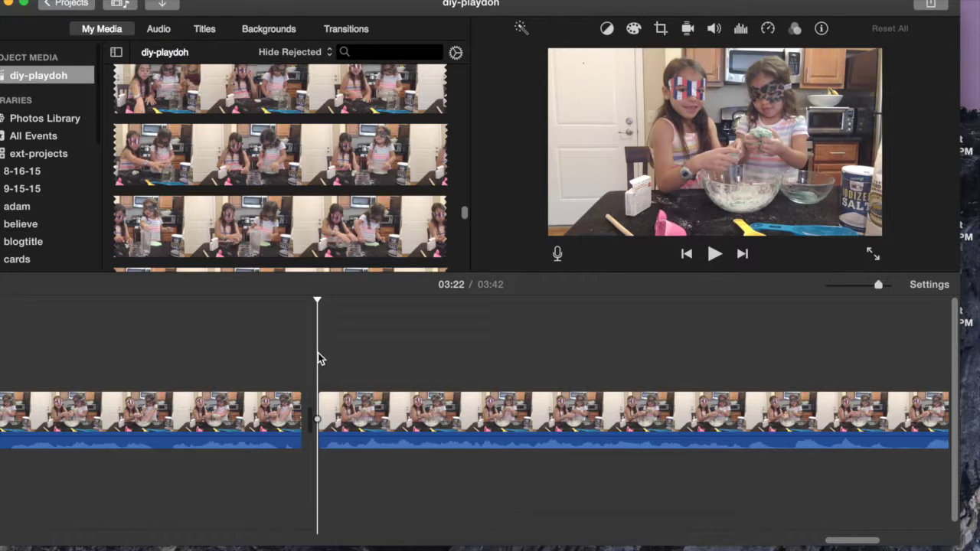
Step: Apply the Ken Burns style to the second kitchen clip
left_click(414, 419)
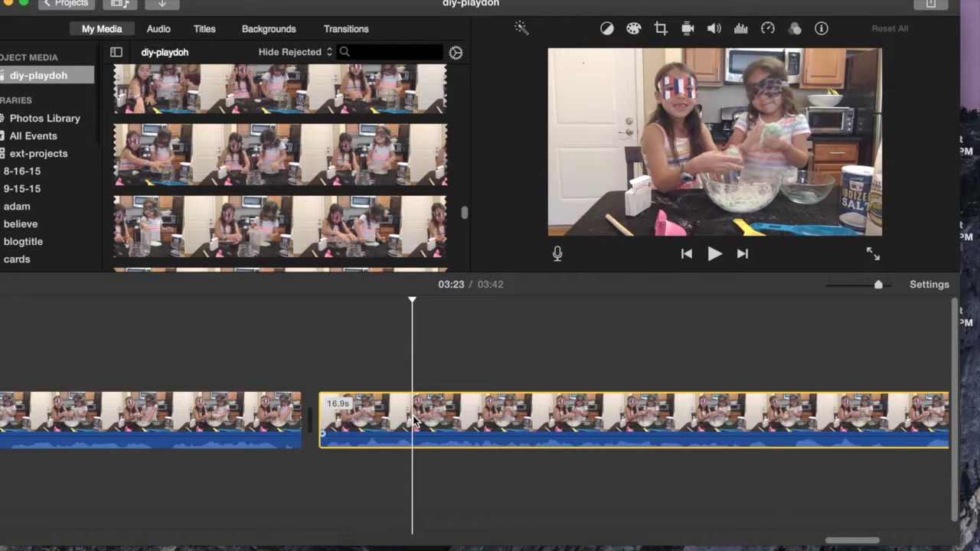
left_click(660, 29)
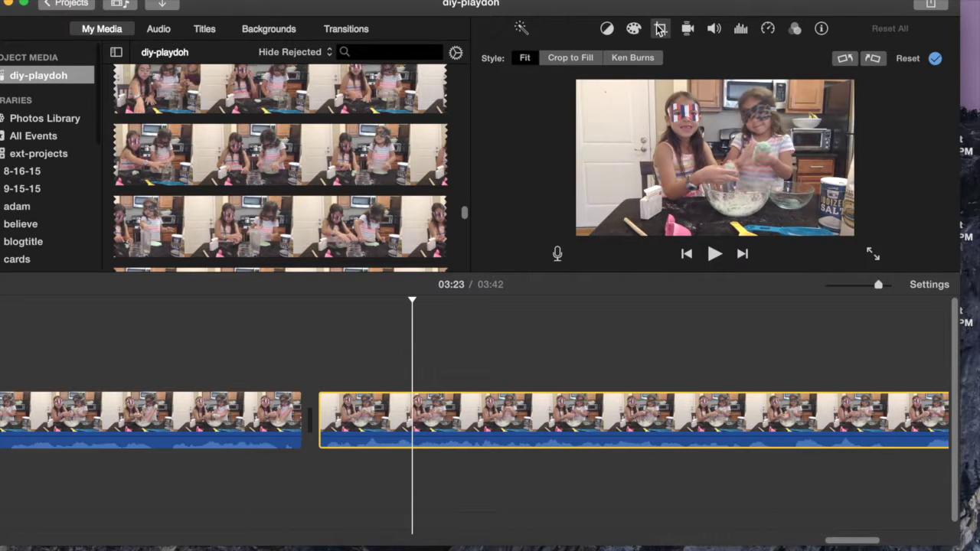
left_click(633, 58)
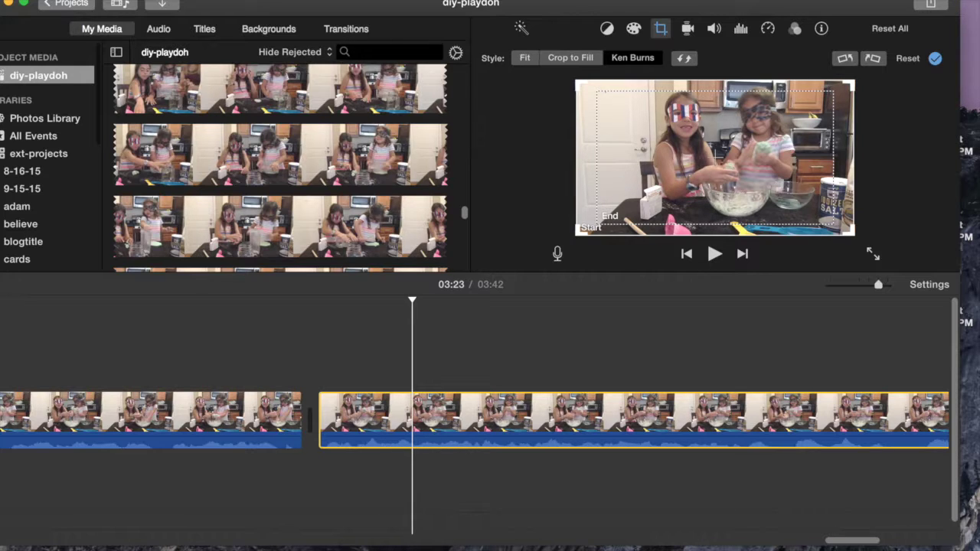
Step: Shrink the Ken Burns End frame and center it on the girl in the leopard-print mask
left_click(634, 190)
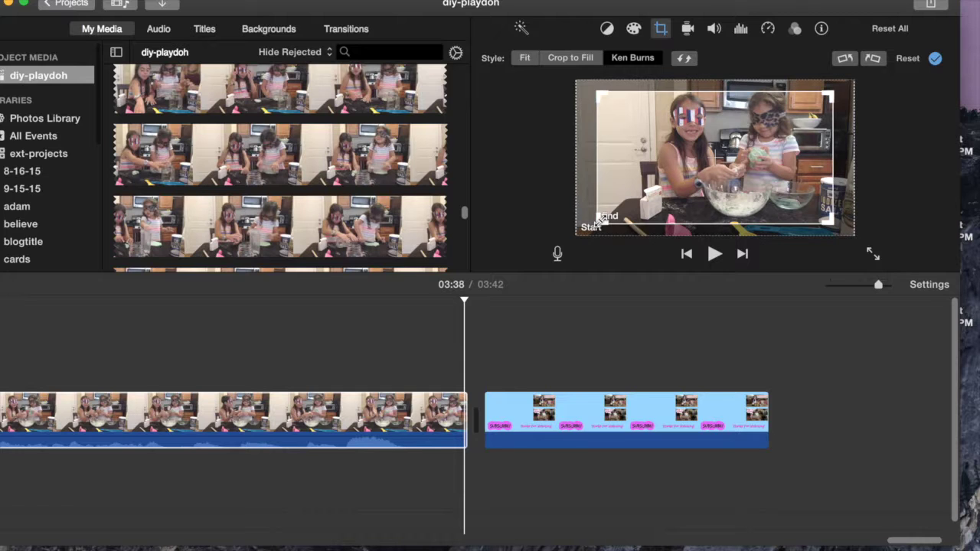
left_click_drag(600, 221, 718, 148)
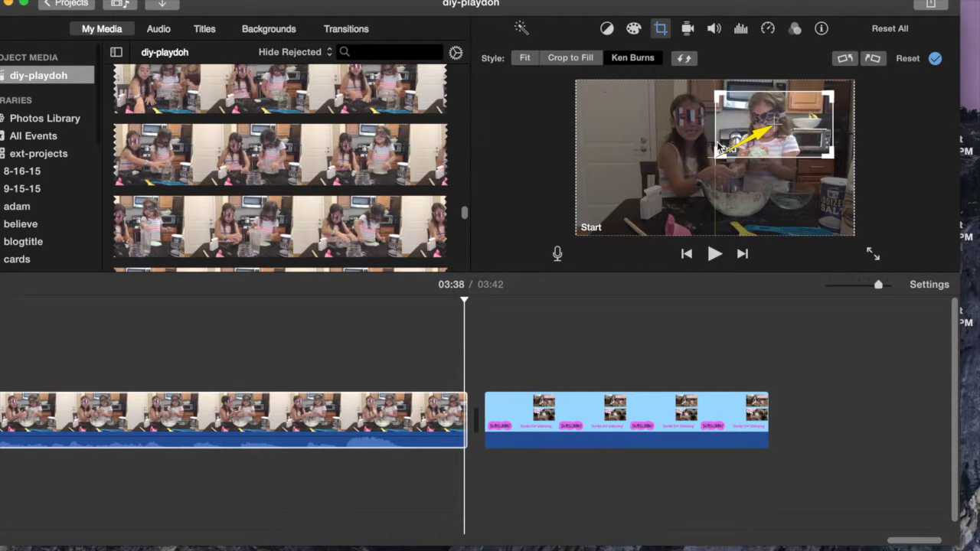
left_click_drag(774, 132, 772, 123)
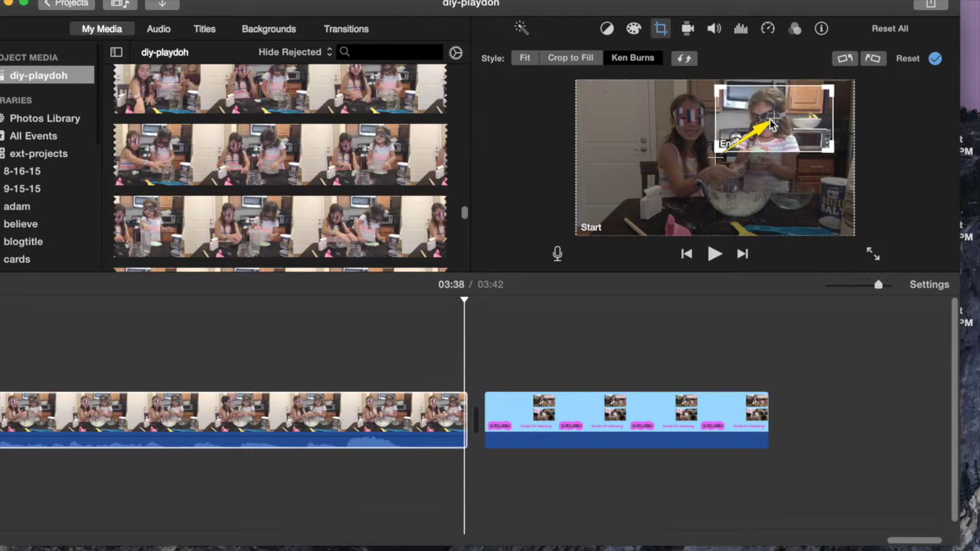
mouse_move(649, 545)
left_click_drag(889, 542, 831, 543)
left_click(284, 351)
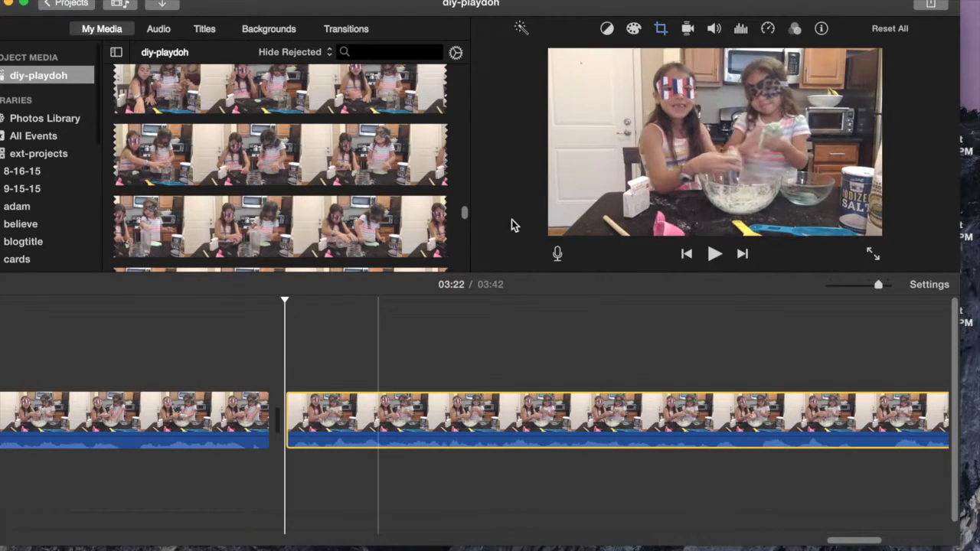
Step: Preview the Ken Burns zoom, then use Reset All and confirm the clip's crop style is Fit
left_click(712, 255)
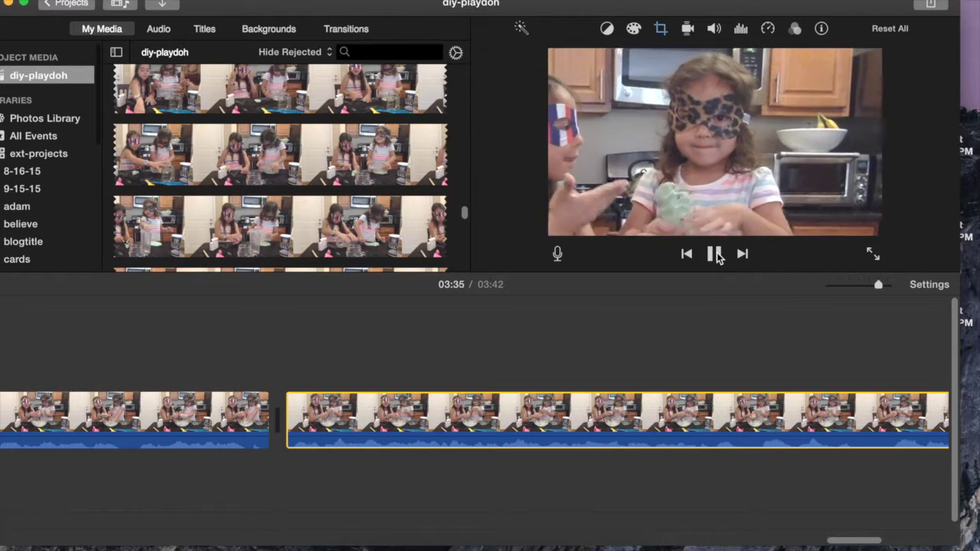
left_click(715, 254)
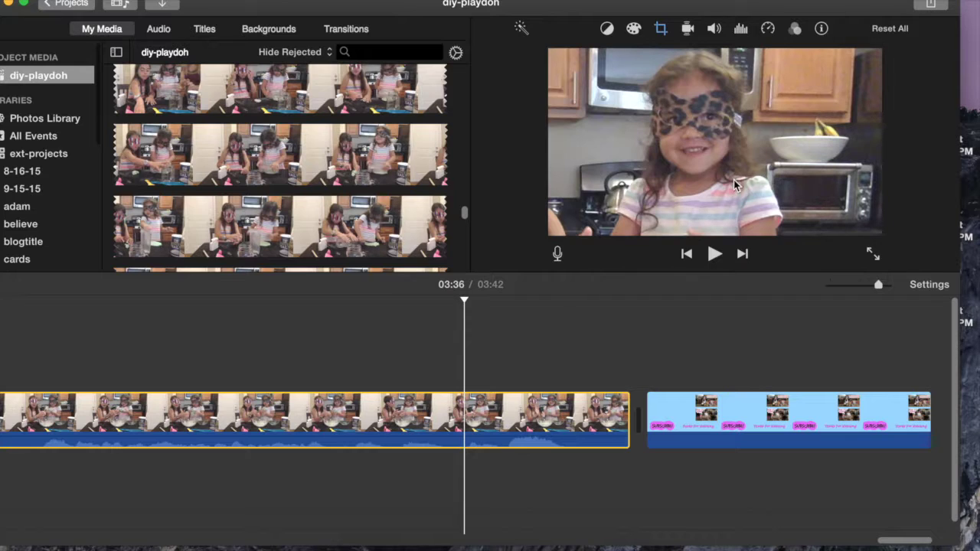
left_click(527, 410)
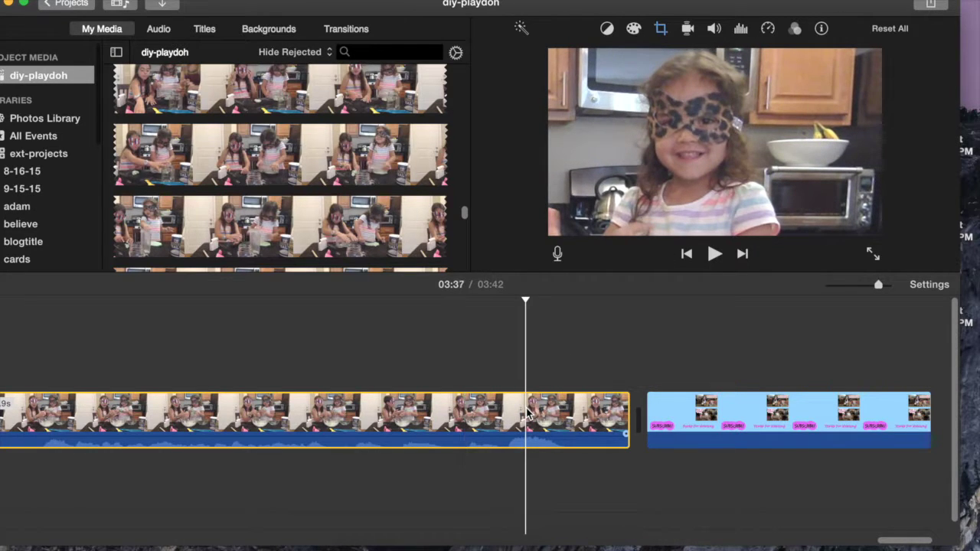
left_click(886, 30)
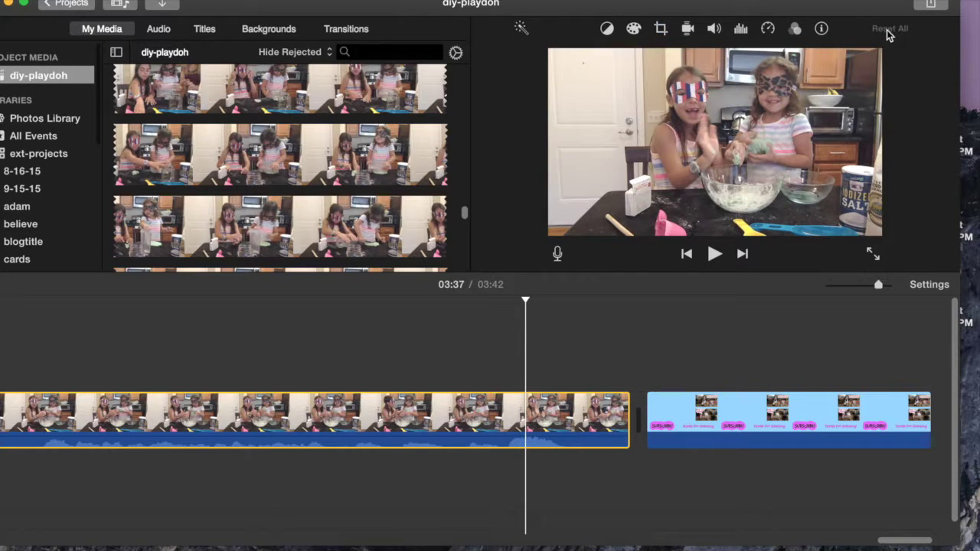
left_click(662, 31)
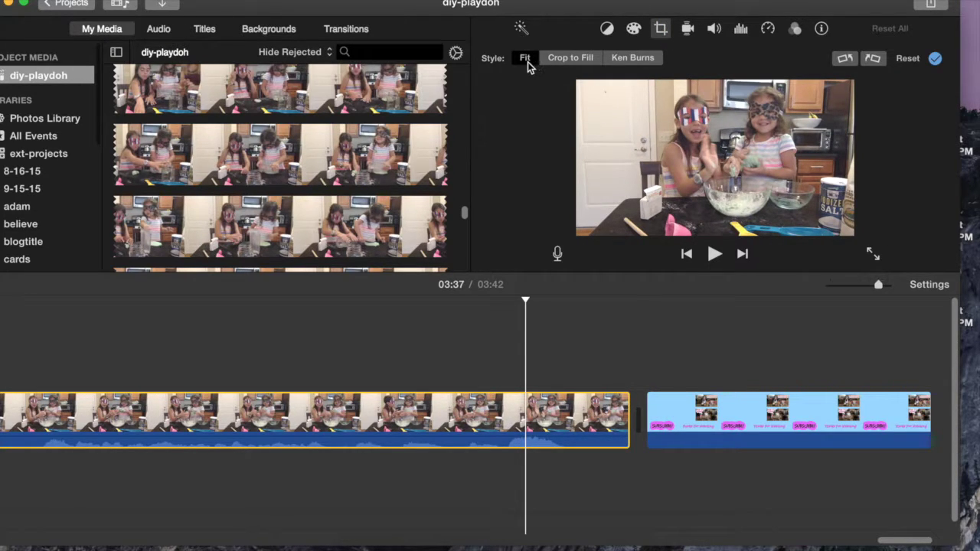
left_click(433, 337)
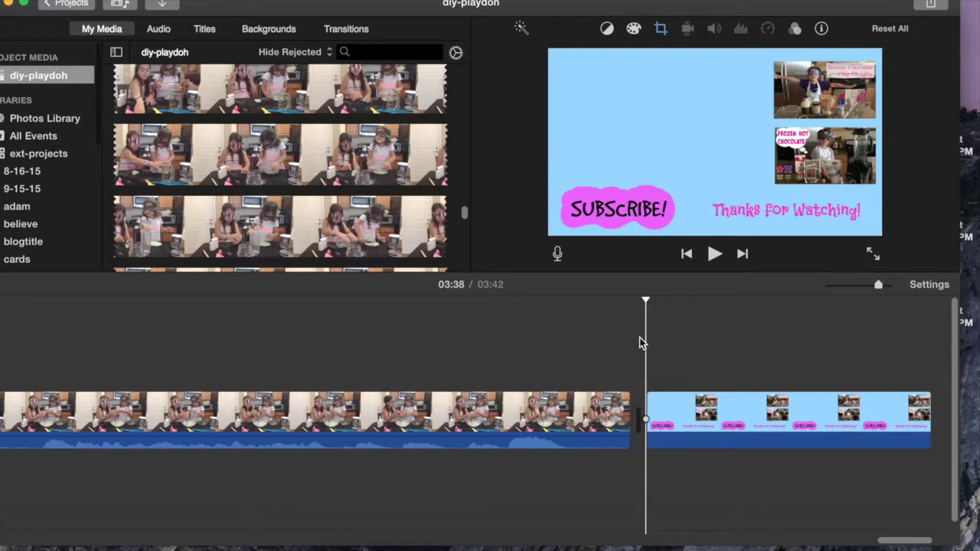
Step: Switch the Thanks for Watching end card from Ken Burns to the Fit style
left_click(713, 256)
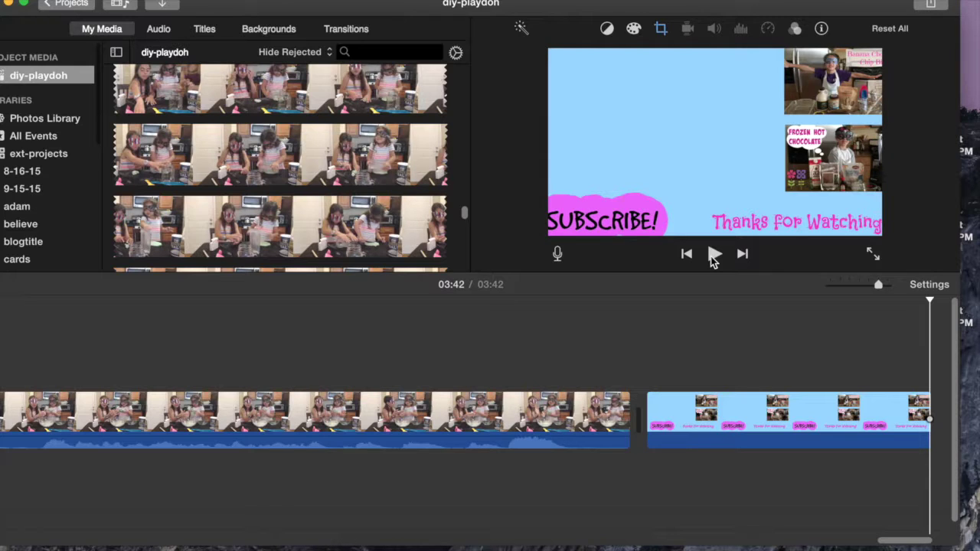
left_click(661, 31)
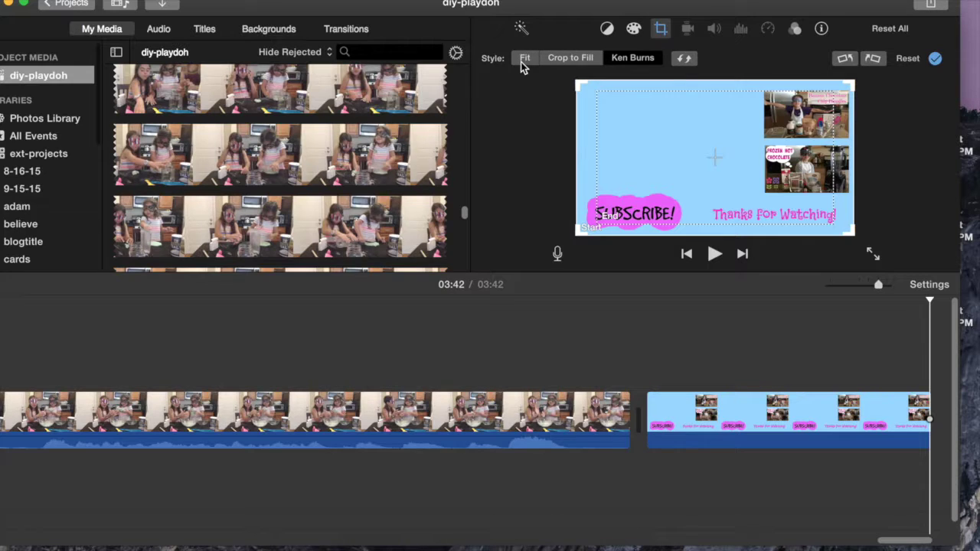
left_click(524, 59)
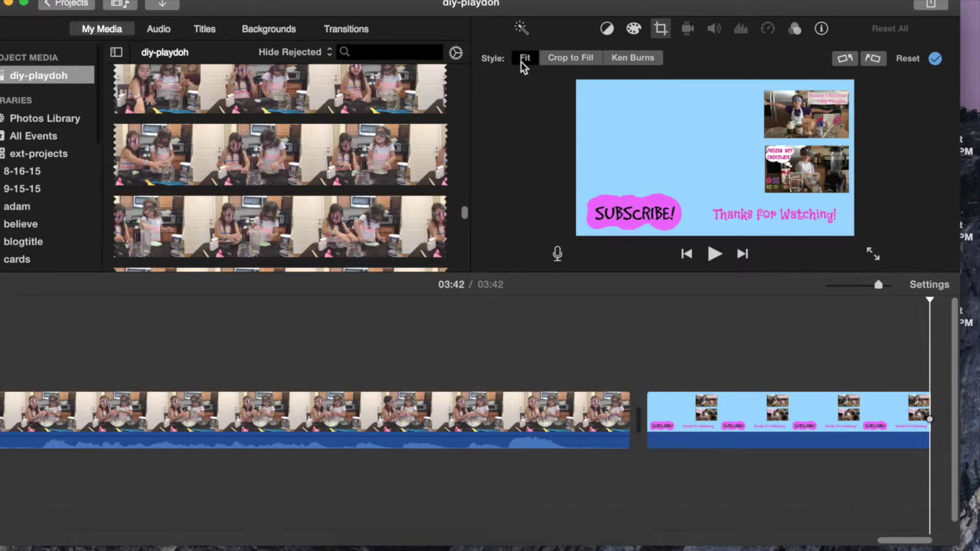
left_click(653, 348)
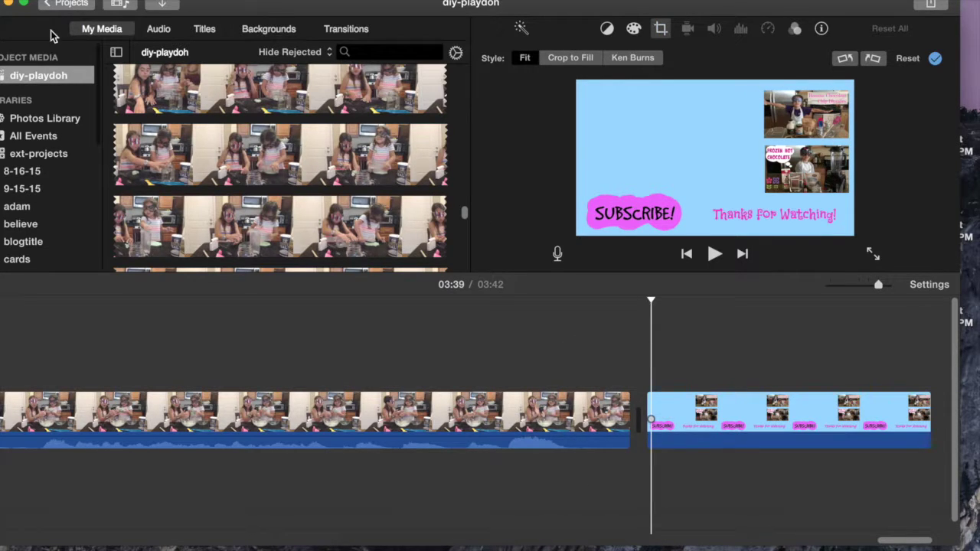
left_click(62, 3)
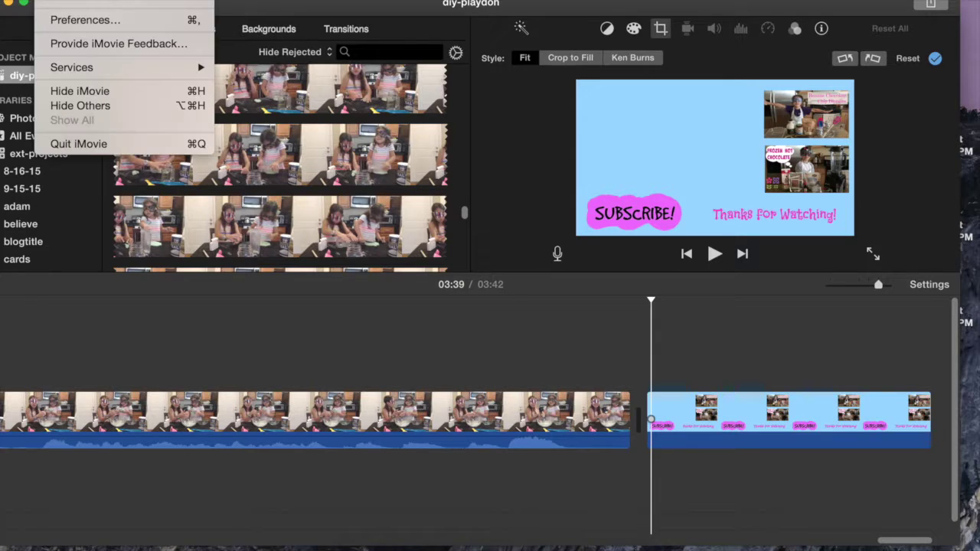
Step: Set the default Photo Placement to Fit in iMovie Preferences and close the window
left_click(67, 20)
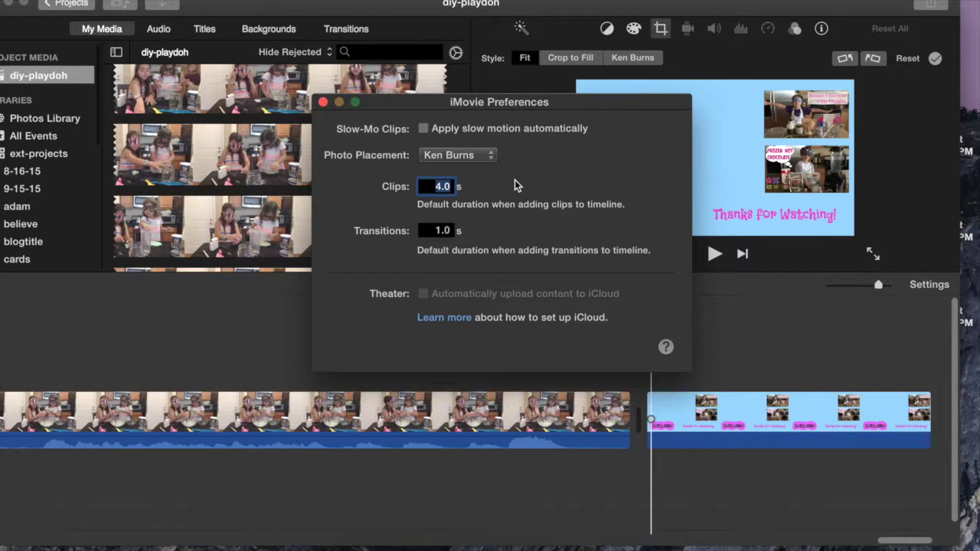
left_click(464, 157)
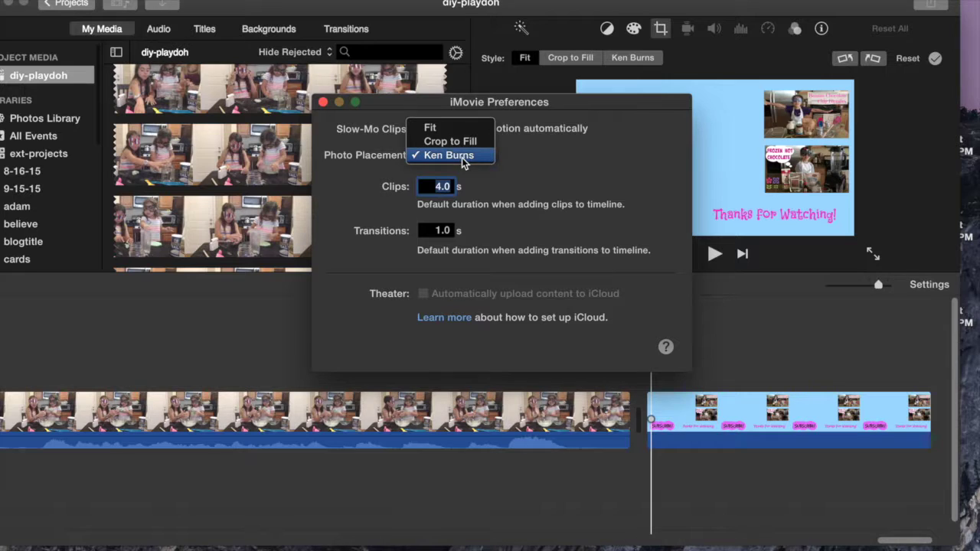
key("Escape")
left_click(450, 134)
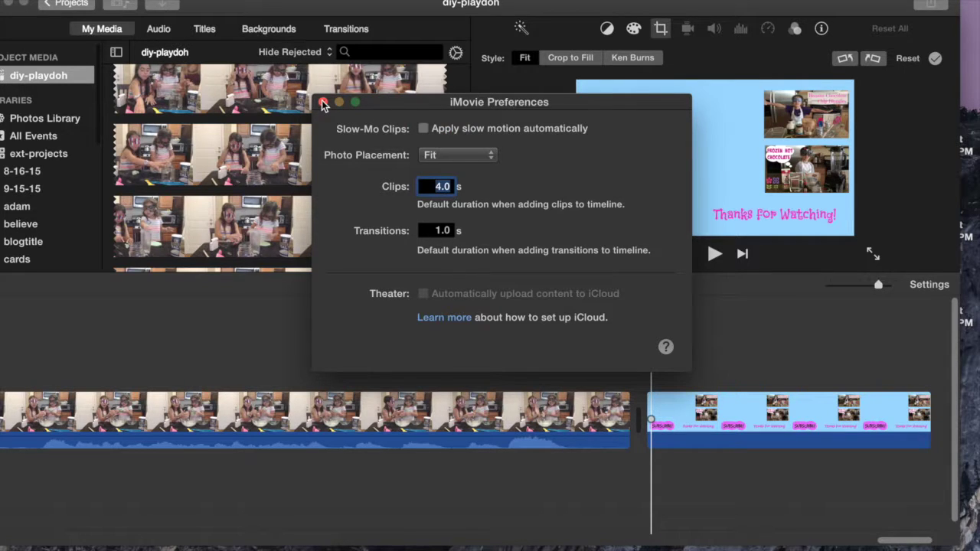
left_click(323, 103)
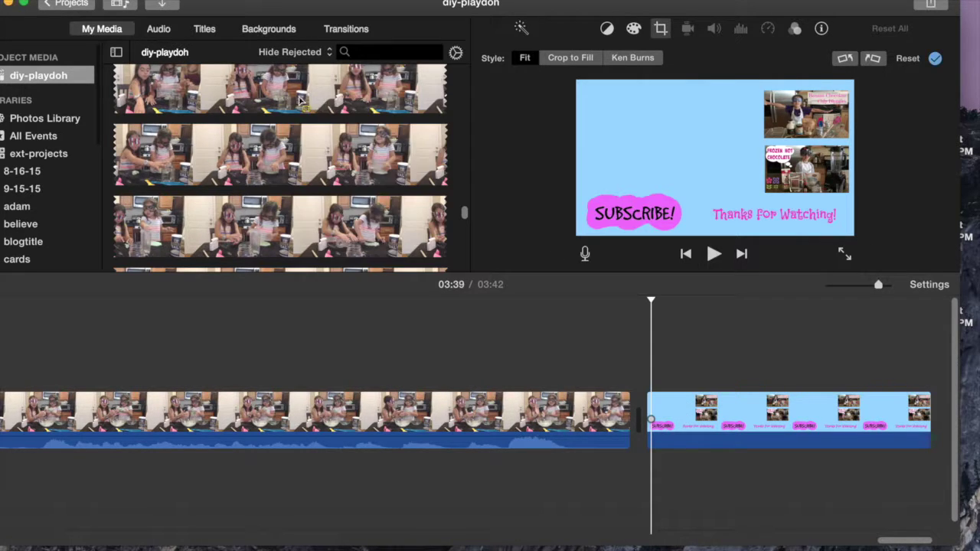